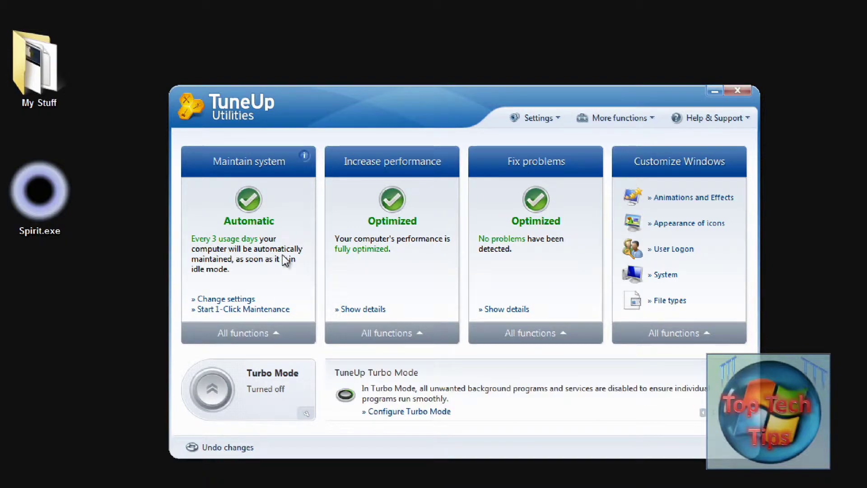
Run the 1-Click Maintenance scan and review the 4 broken shortcuts and 66 registry problems
left_click(249, 311)
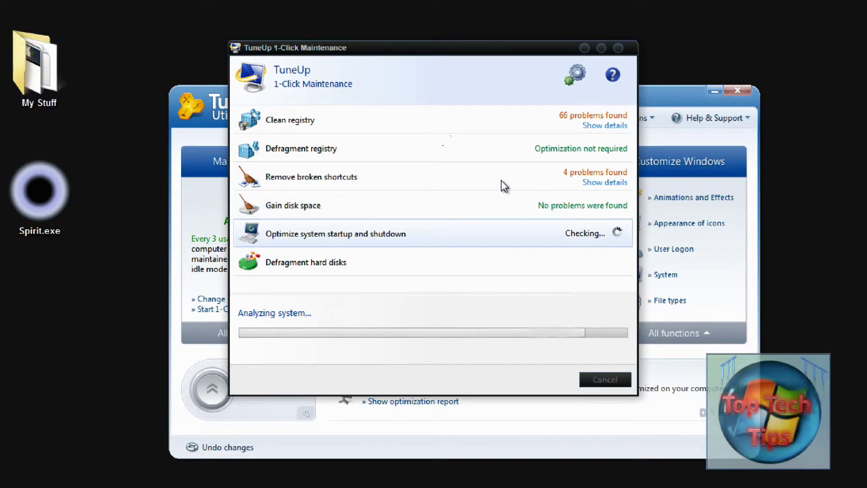
left_click(598, 183)
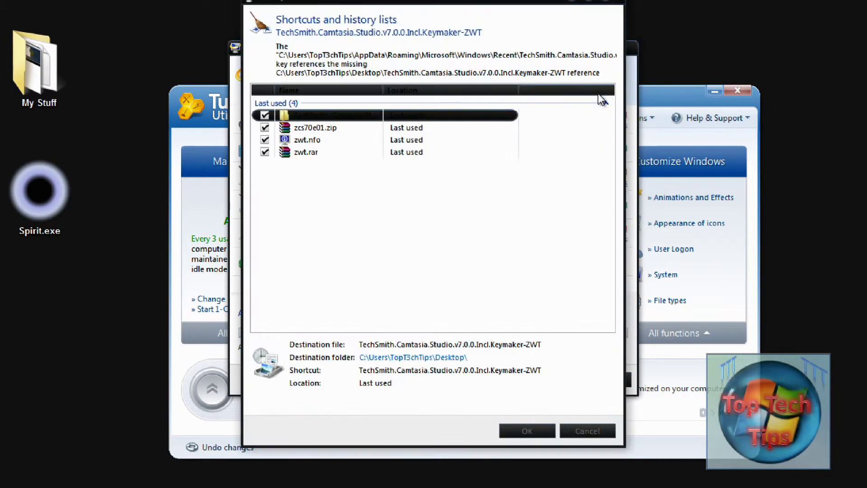
left_click(620, 2)
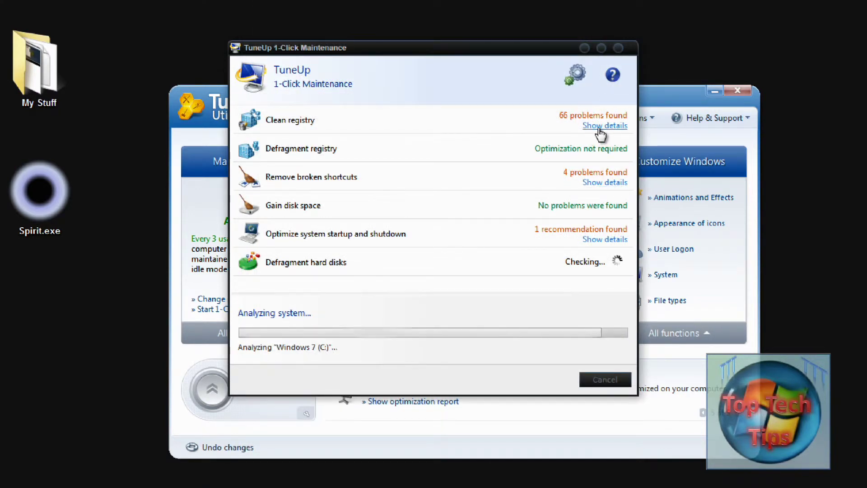
left_click(600, 126)
scroll(516, 172, "down", 5)
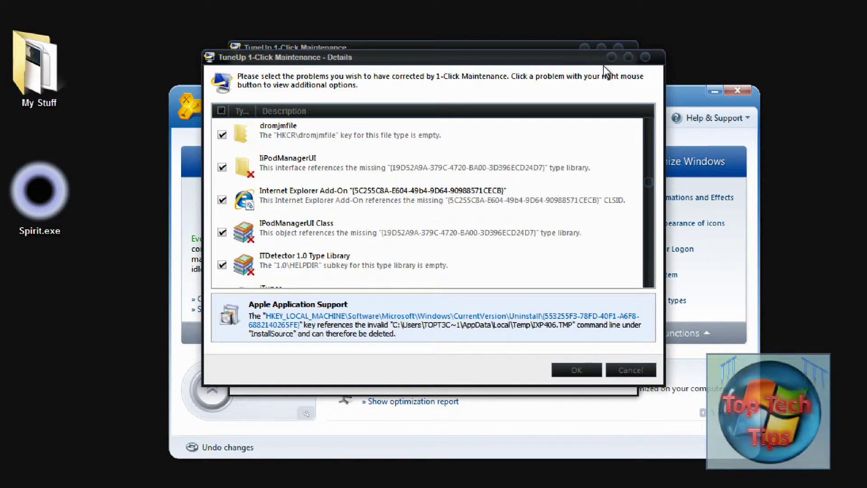
left_click(649, 57)
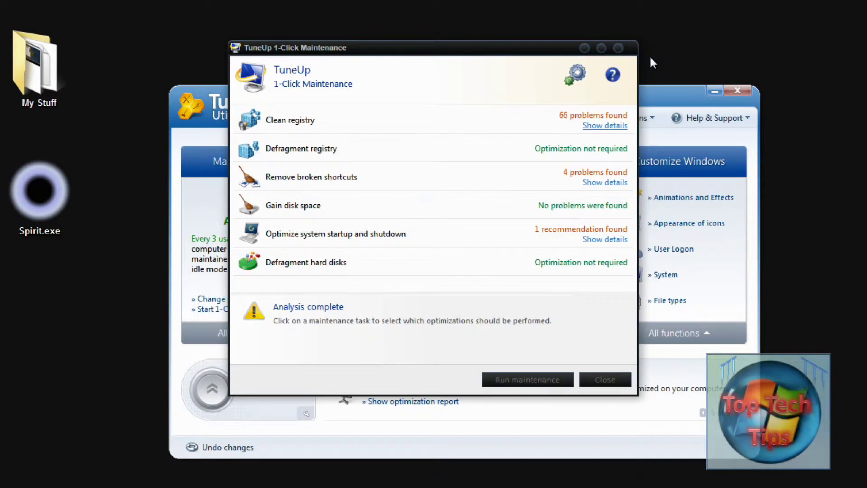
Accept the startup optimization recommendation and run maintenance to fix the found problems
left_click(600, 239)
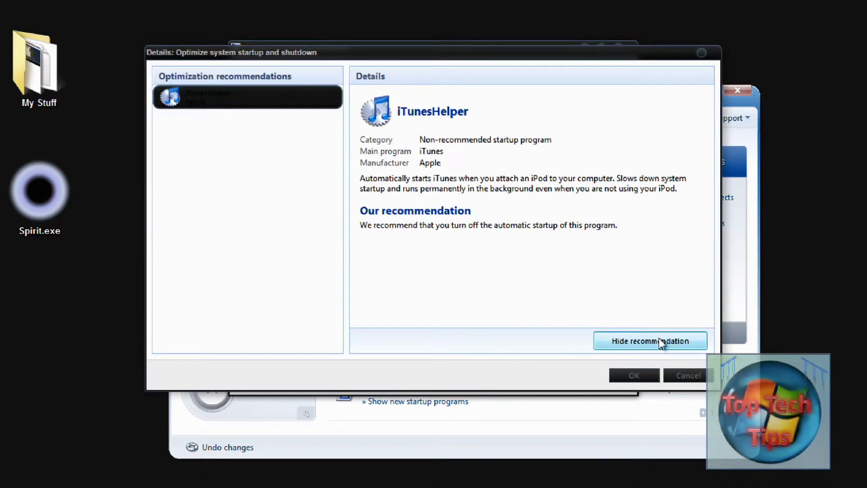
left_click(631, 372)
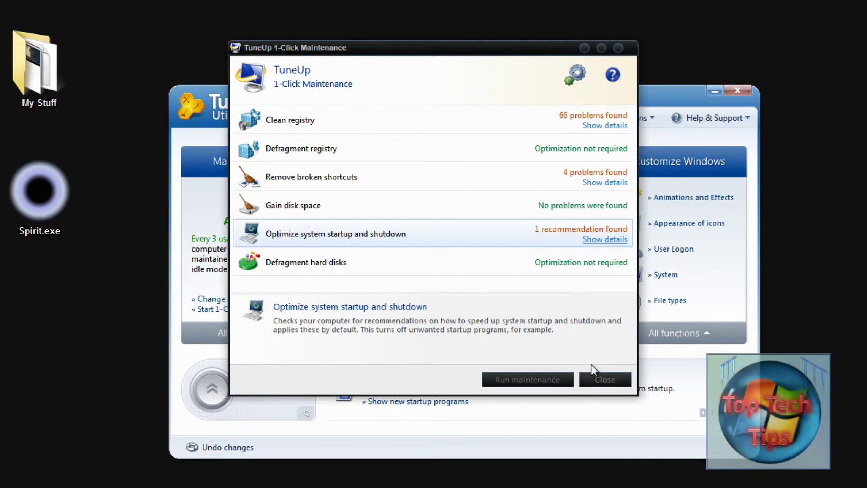
left_click(534, 381)
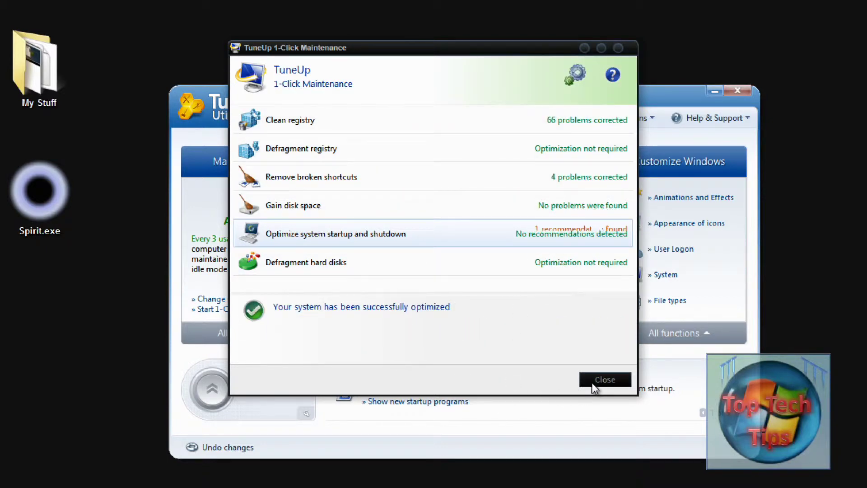
Close the maintenance results and expand all Maintain system and Increase performance functions
left_click(591, 383)
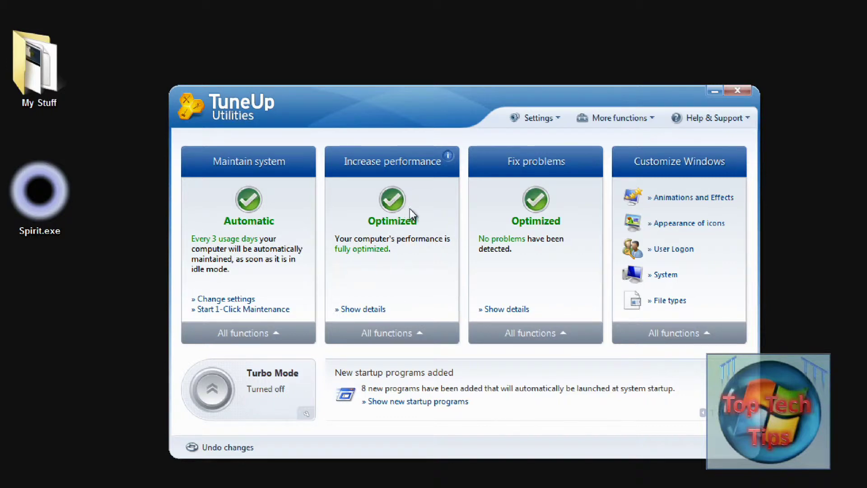
left_click(279, 332)
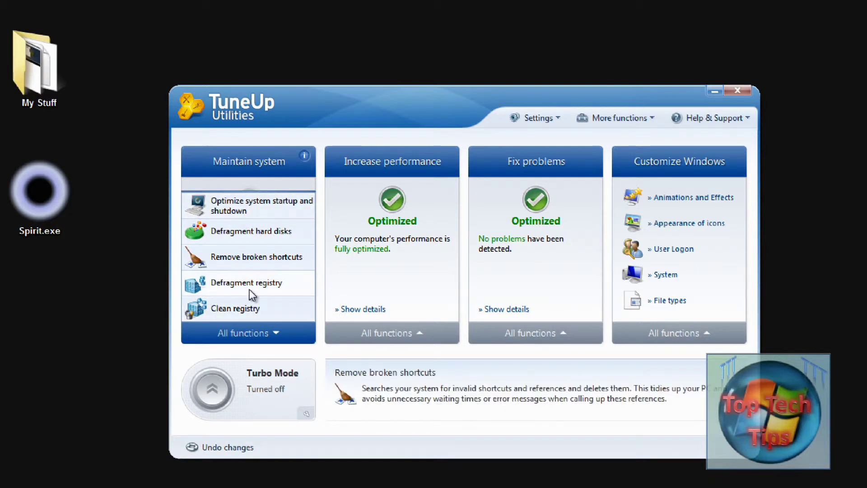
left_click(409, 334)
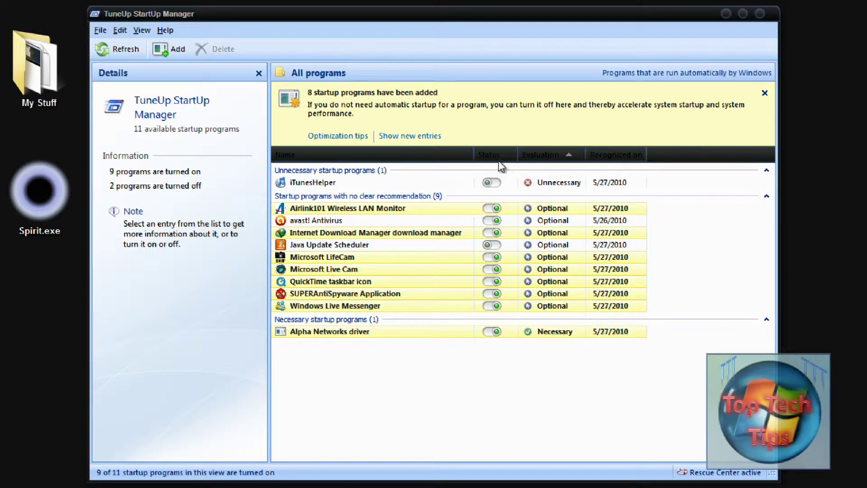
Close the StartUp Manager and expand all Fix problems functions on the dashboard
left_click(761, 13)
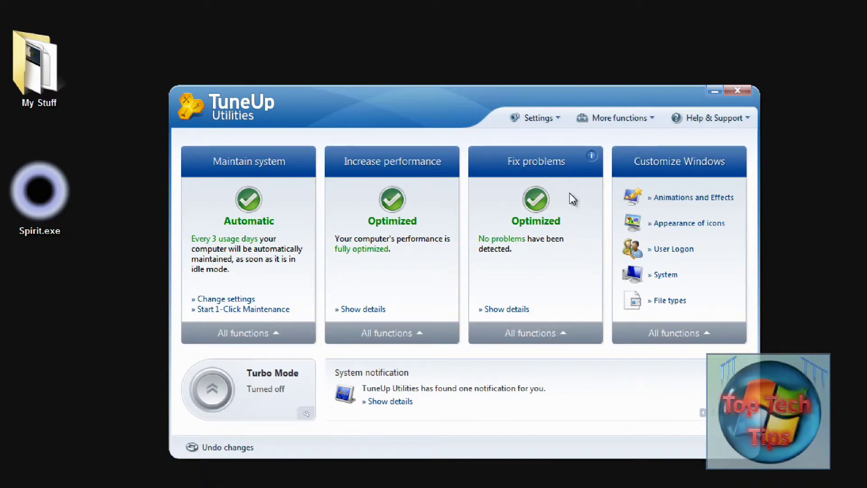
left_click(565, 339)
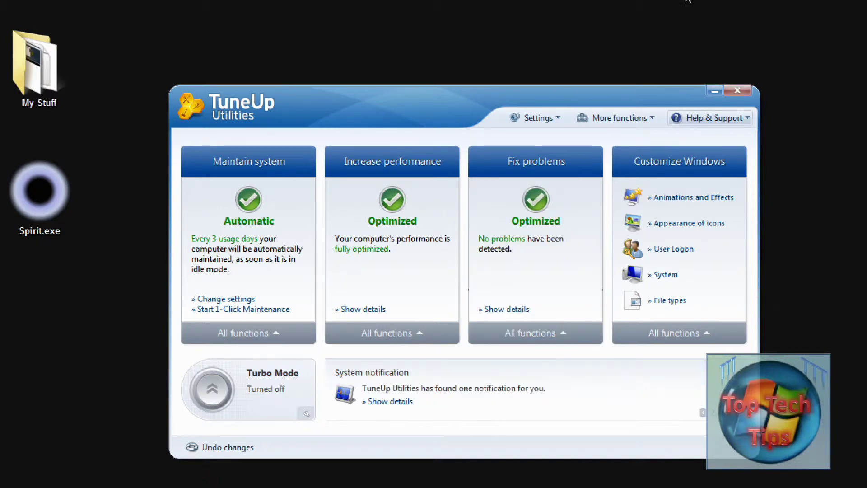
left_click_drag(674, 1, 280, 65)
left_click(656, 335)
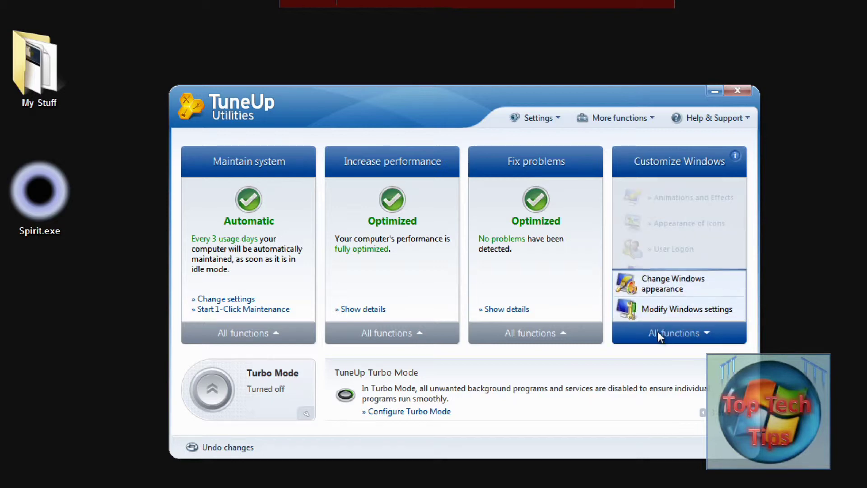
left_click(680, 289)
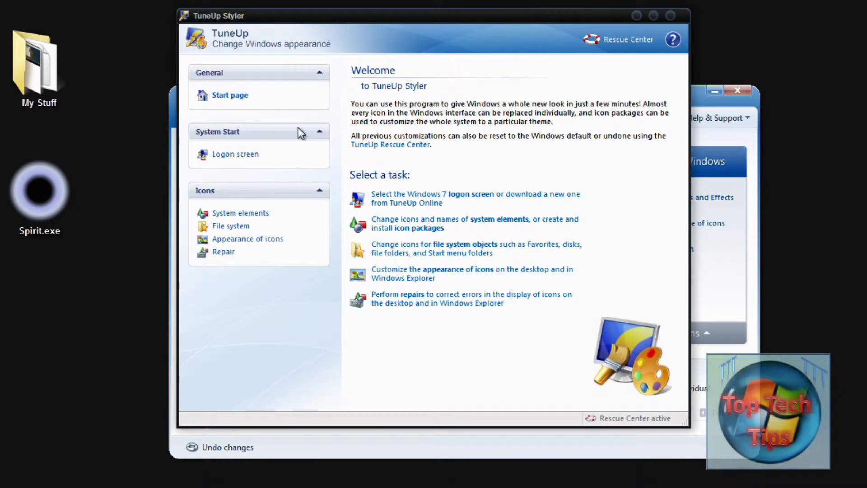
left_click(243, 154)
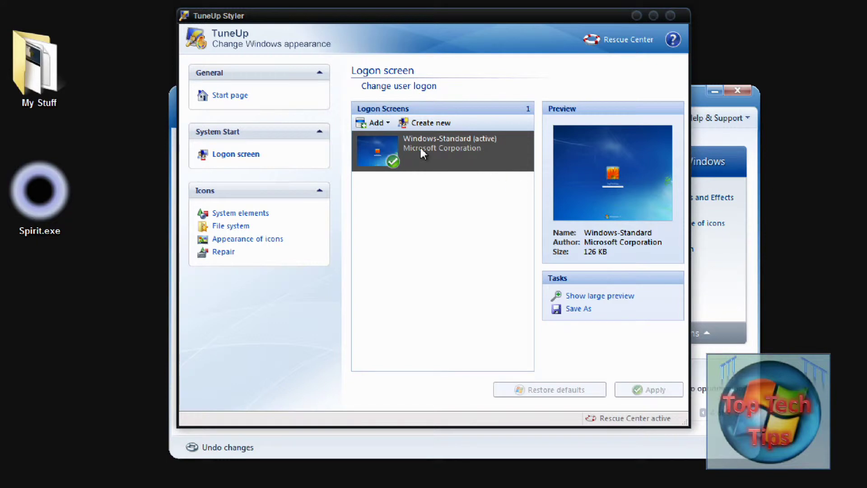
left_click(376, 123)
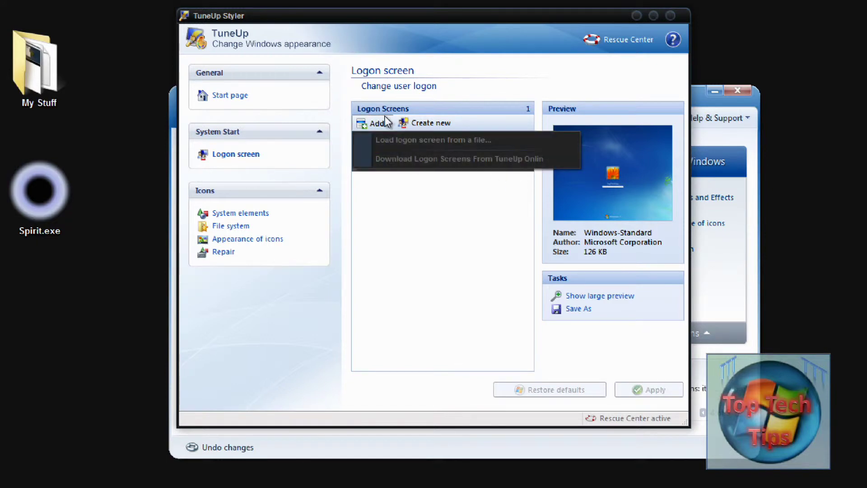
left_click(427, 120)
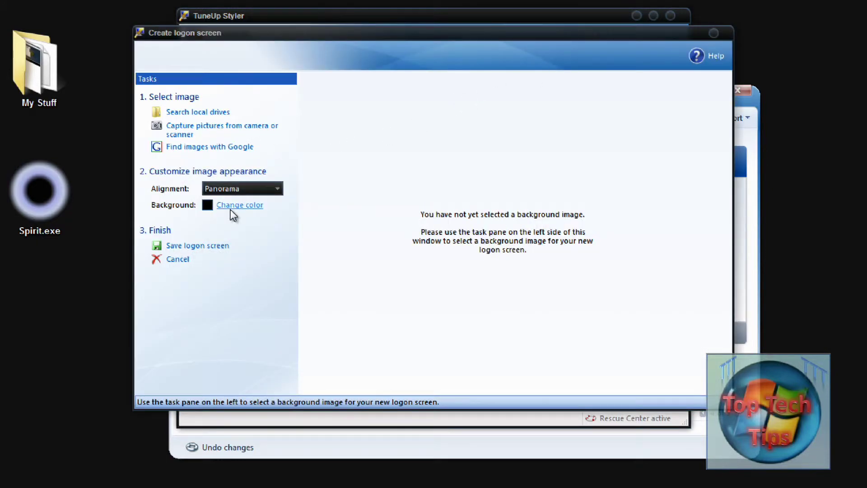
left_click(241, 190)
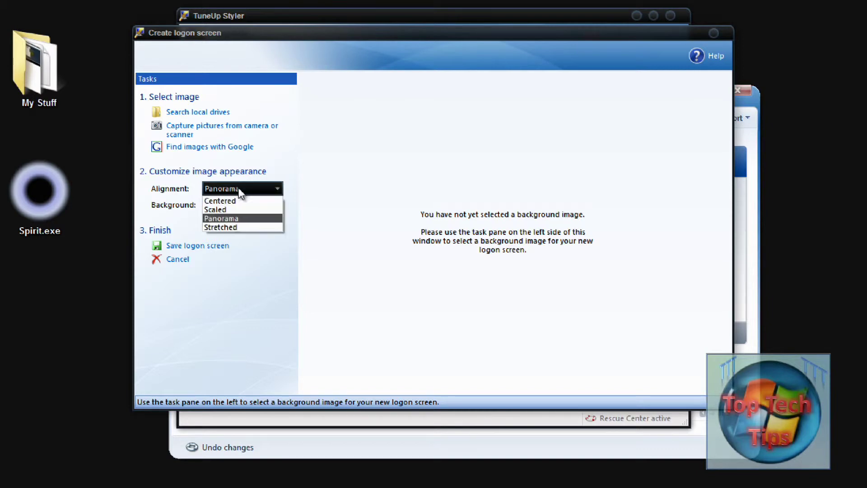
left_click(376, 149)
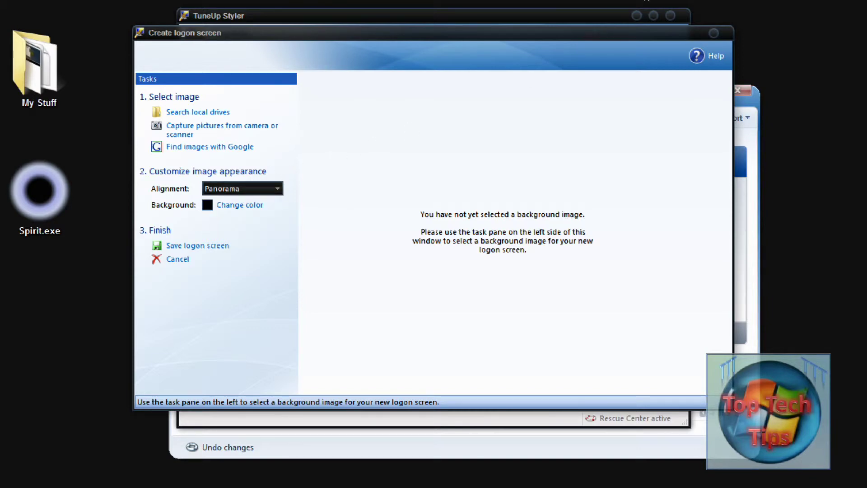
left_click(717, 34)
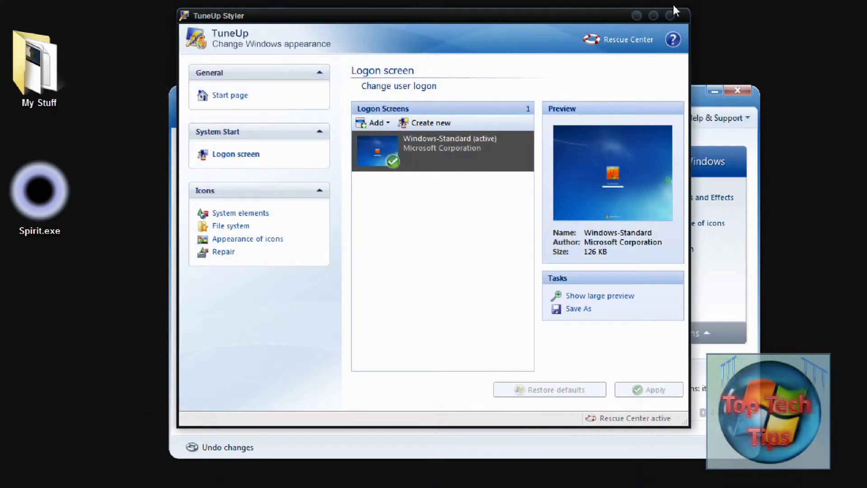
left_click(671, 15)
Open the Windows settings tool from Customize Windows and go to Folder Options
left_click(698, 332)
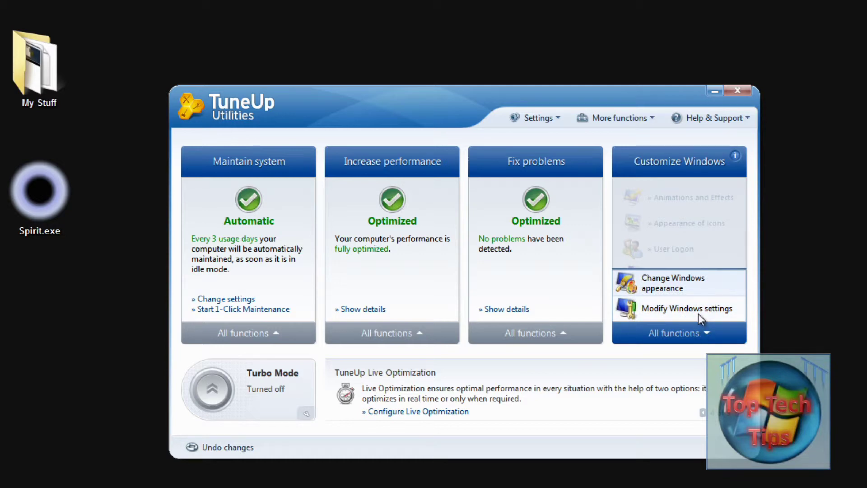
left_click(698, 313)
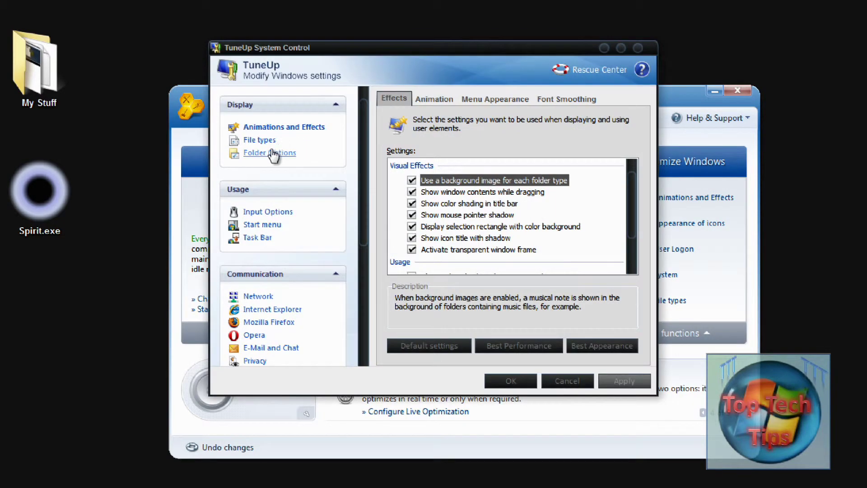
left_click(273, 155)
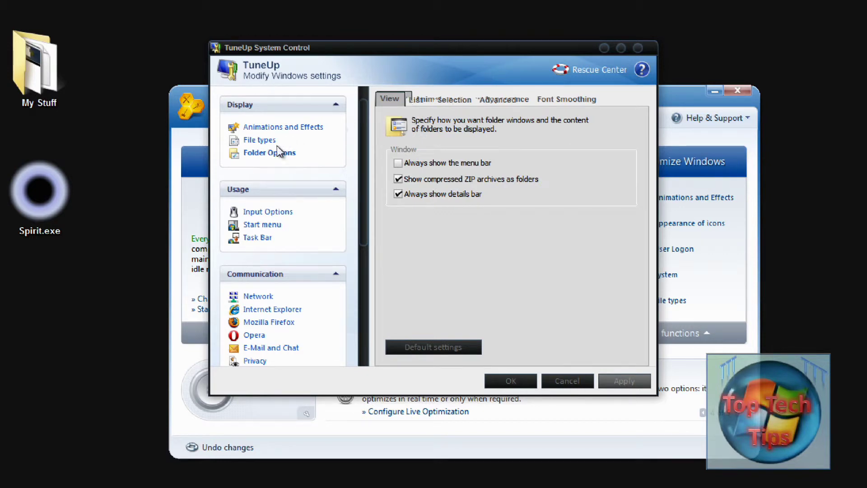
left_click(262, 140)
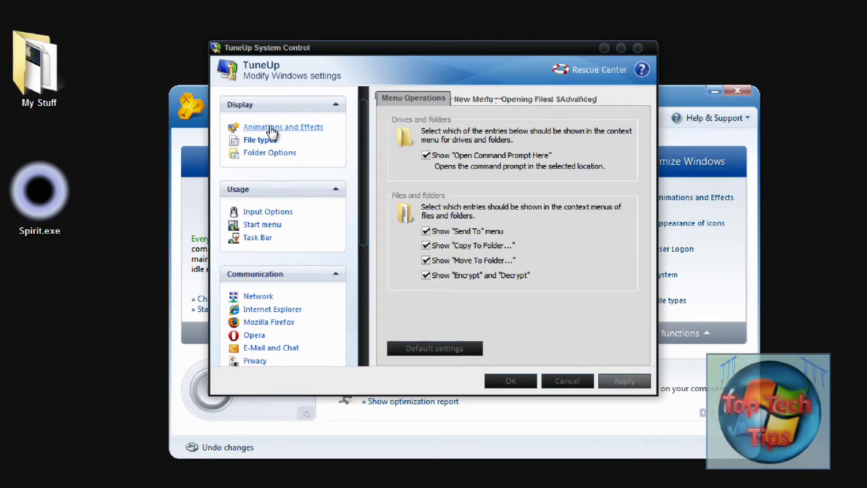
left_click(271, 131)
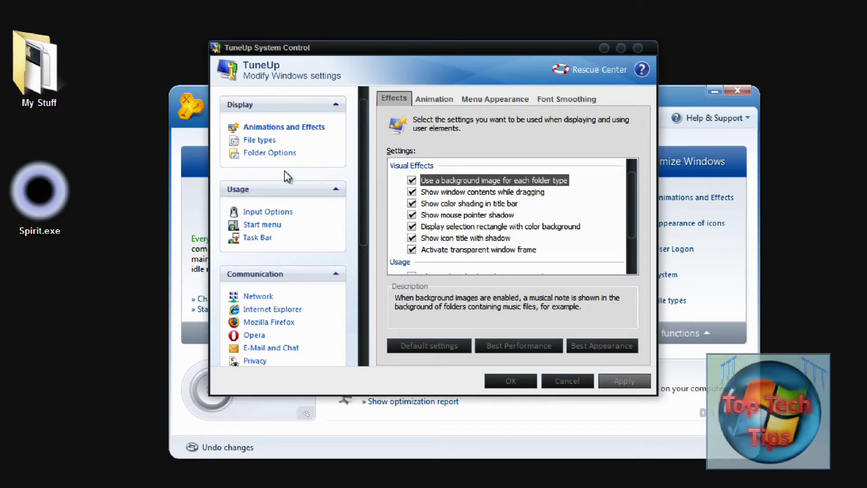
left_click(271, 152)
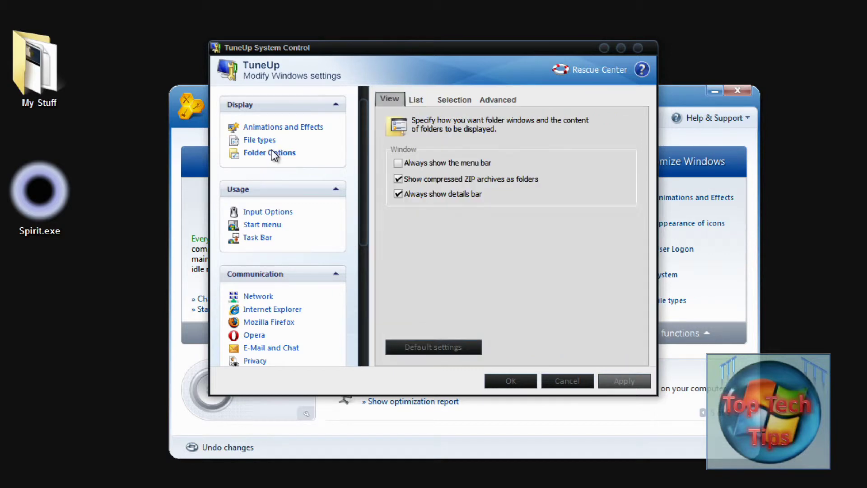
Keep the red selection-rectangle highlight on, check Advanced settings, then return to View options
left_click(453, 99)
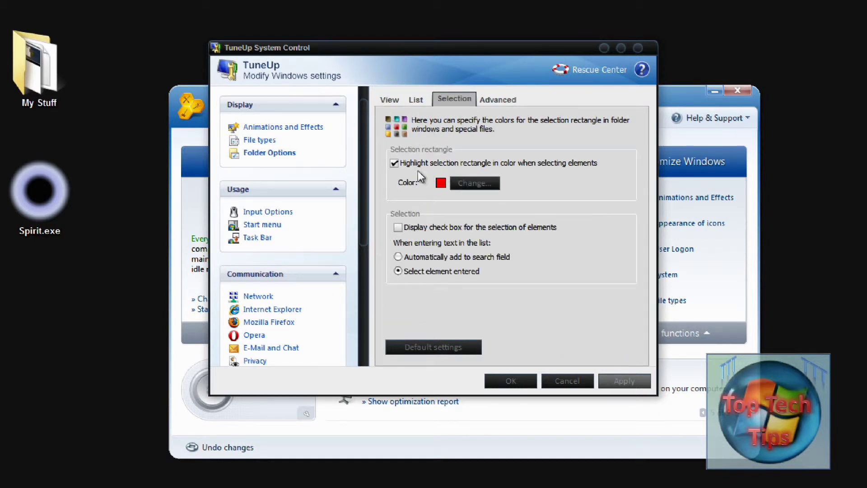
left_click(395, 163)
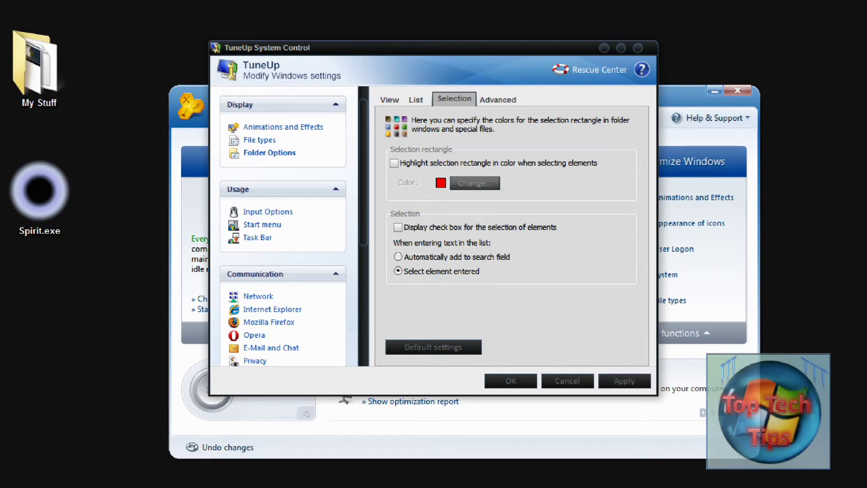
left_click(399, 161)
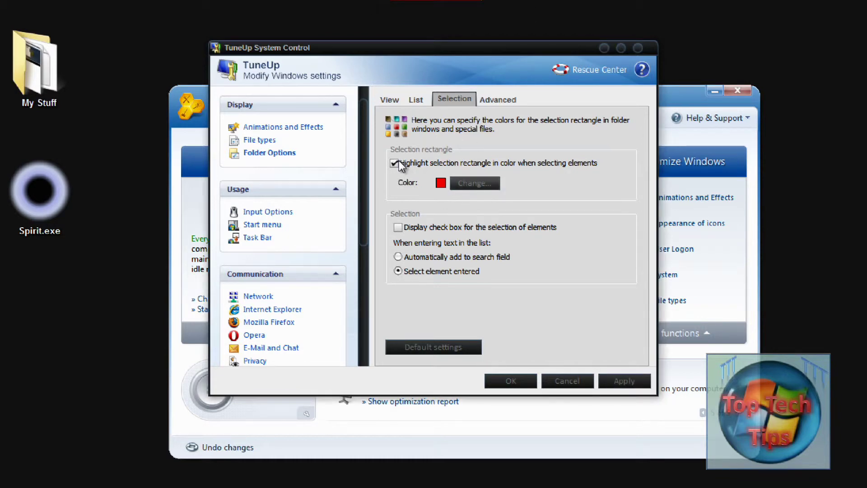
left_click(466, 184)
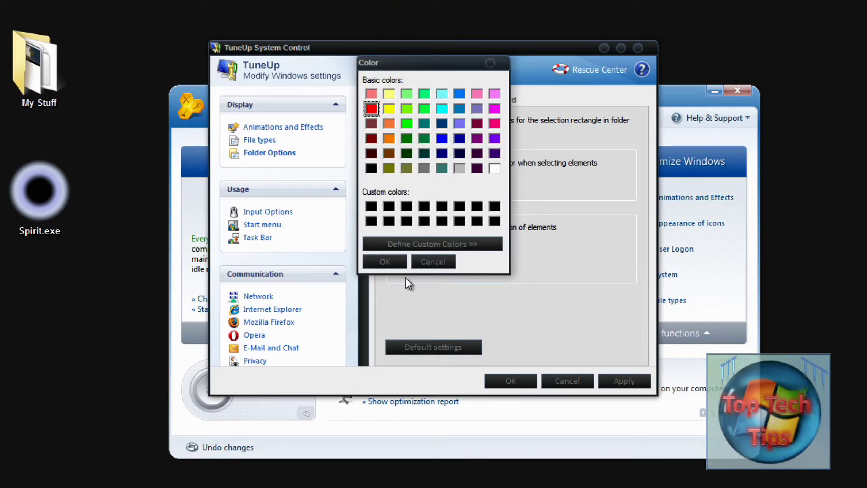
left_click(425, 256)
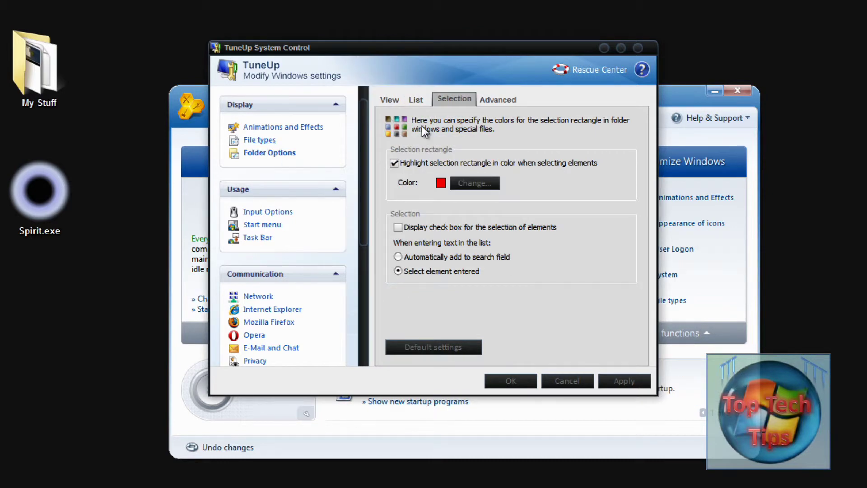
left_click(498, 99)
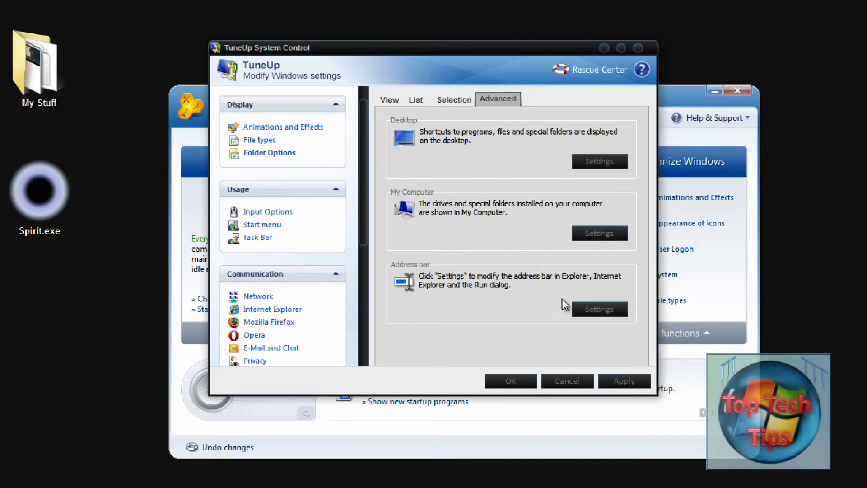
left_click(401, 99)
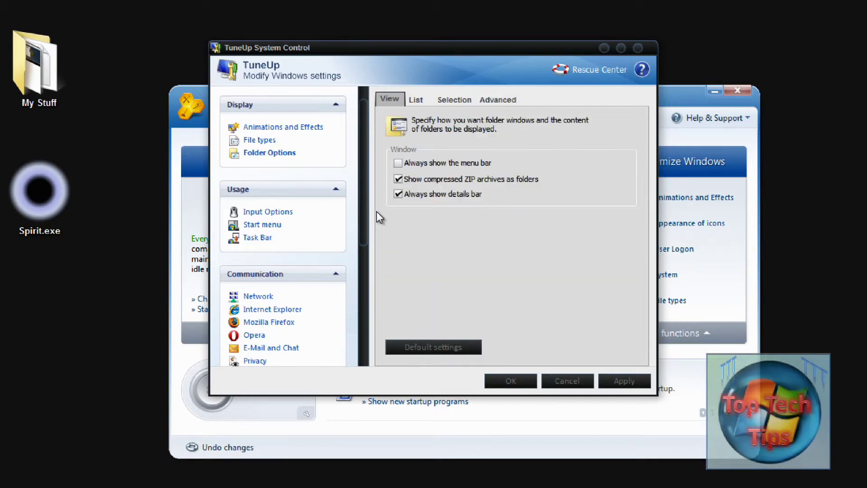
Show the Task Bar flashing-button settings: 7 flashes, focus blocked for 200 seconds
left_click(280, 211)
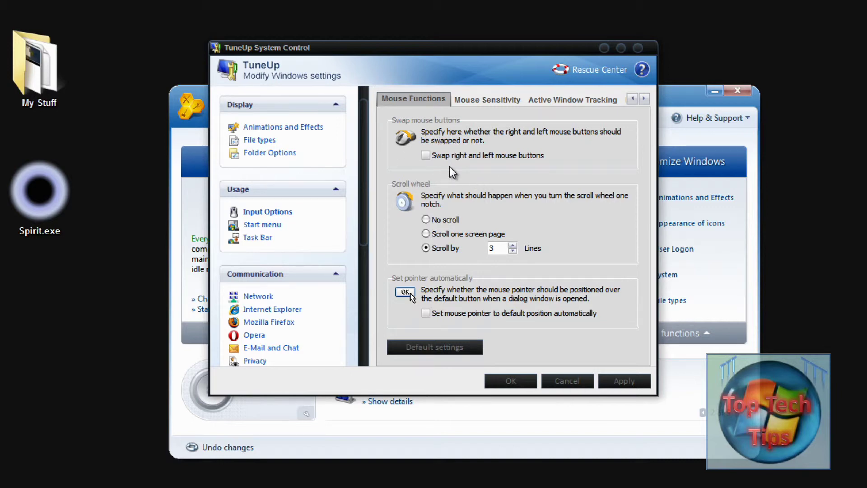
left_click(265, 239)
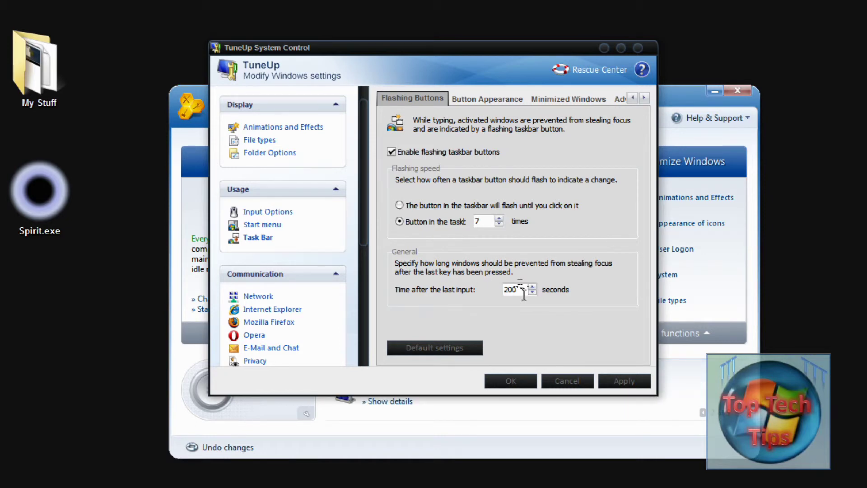
left_click_drag(365, 213, 373, 326)
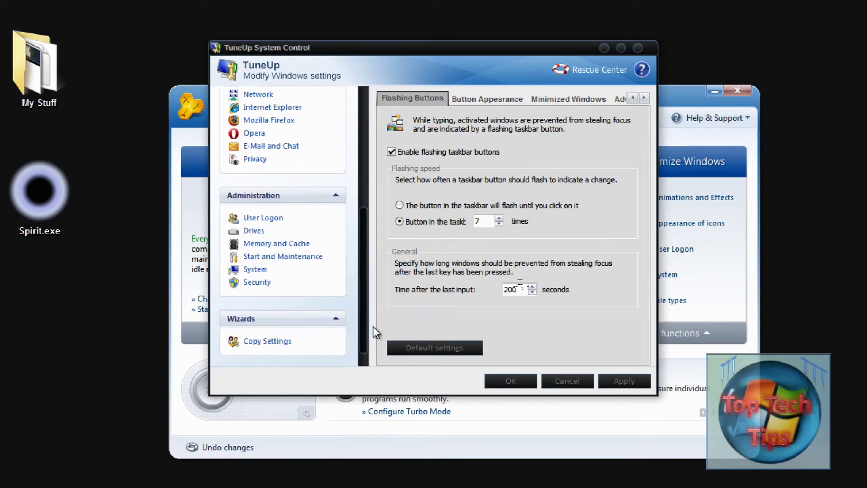
Browse the System, Start and Maintenance, Memory and Drives pages to reach User Logon
left_click(256, 271)
left_click(271, 257)
left_click(271, 243)
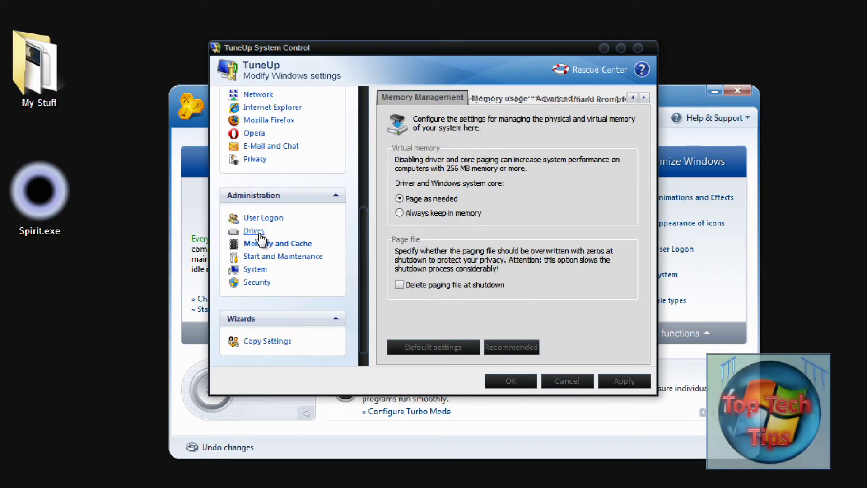
left_click(264, 230)
left_click(260, 219)
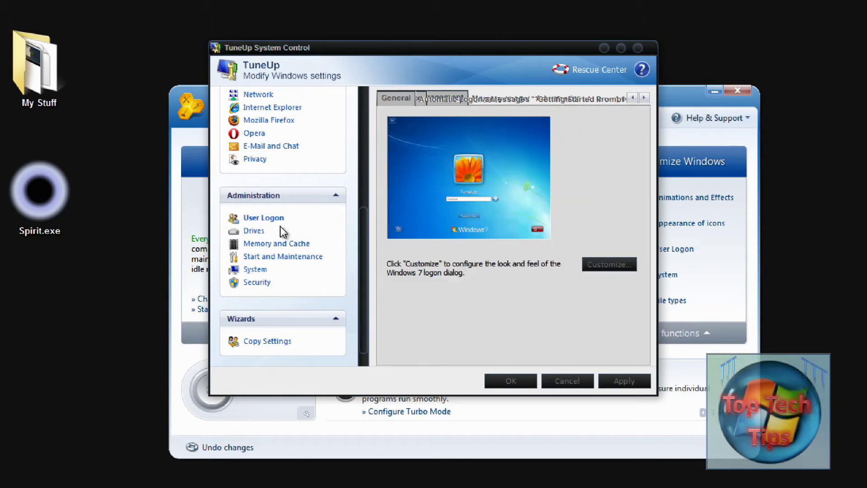
Review the automatic logon options and the 'Welcome To Windows 7 Pro!' pre-logon message
left_click(449, 99)
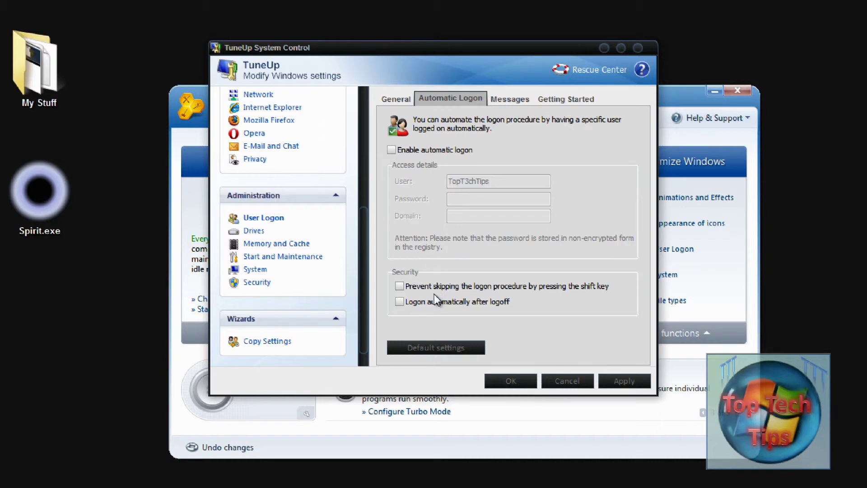
left_click(499, 99)
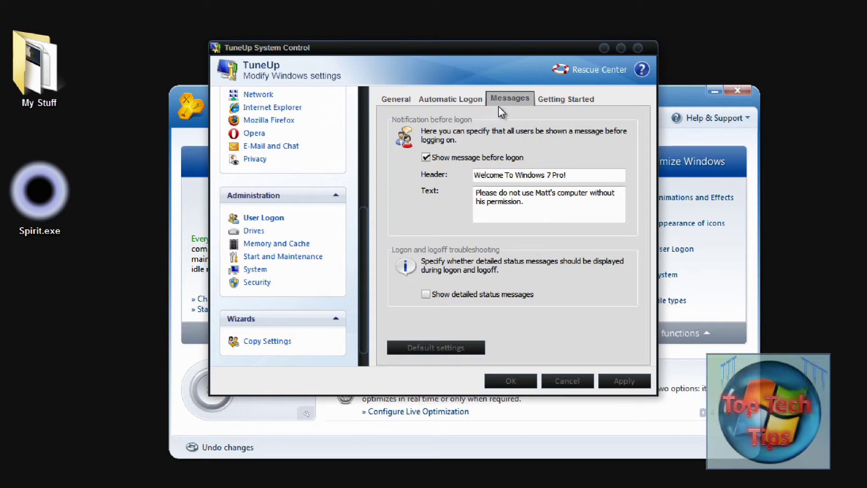
left_click(256, 270)
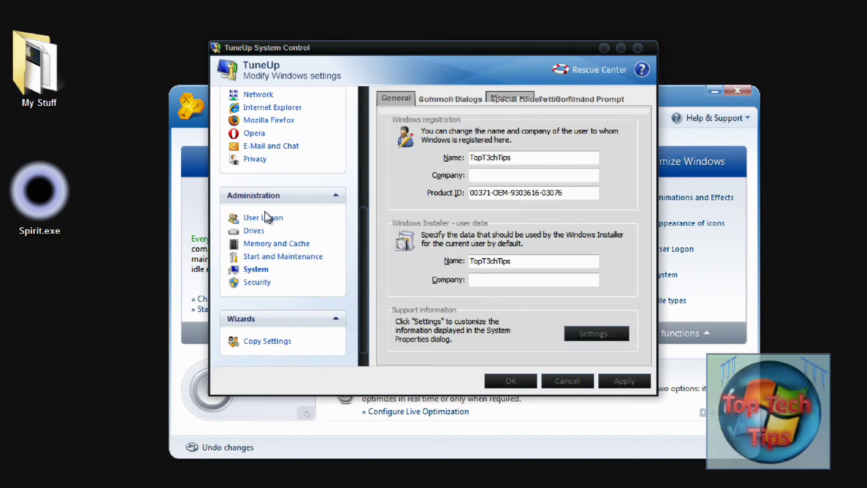
left_click(264, 217)
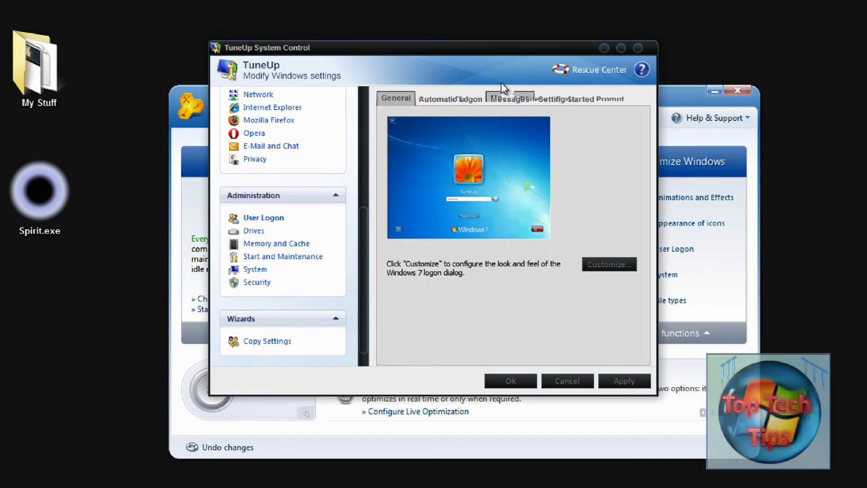
left_click(504, 99)
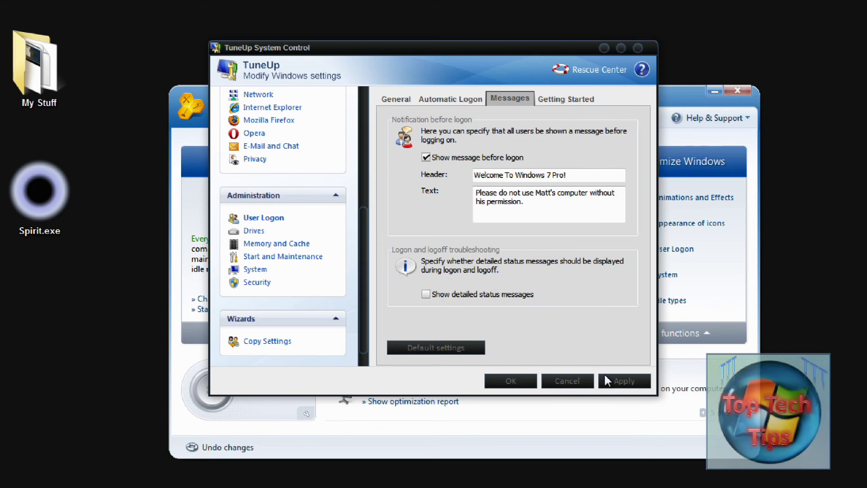
left_click(521, 380)
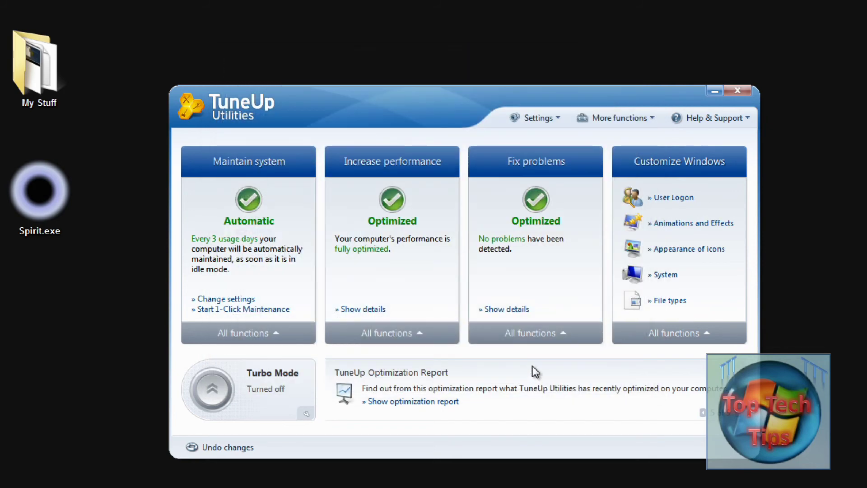